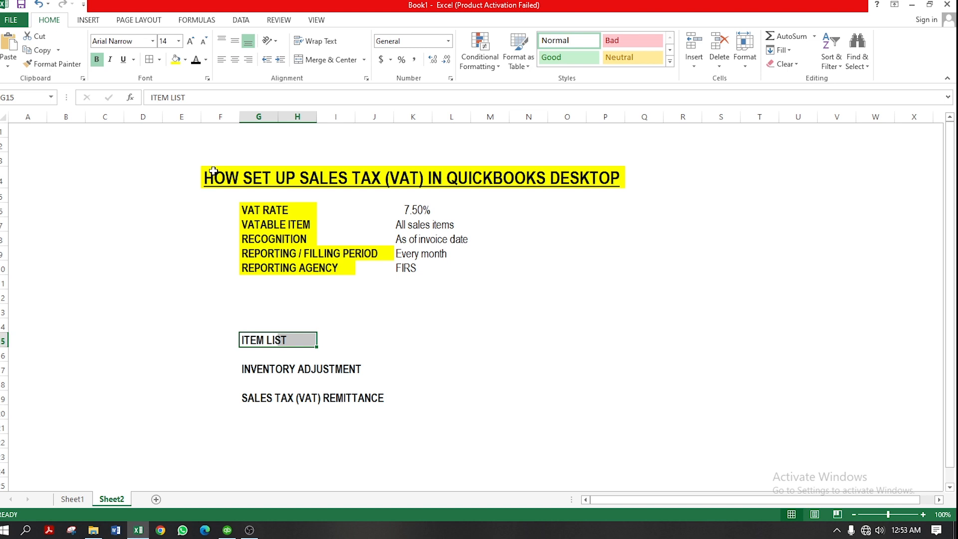
{"action": "left_click", "coordinate": [176, 59]}
{"action": "left_click", "coordinate": [368, 353]}
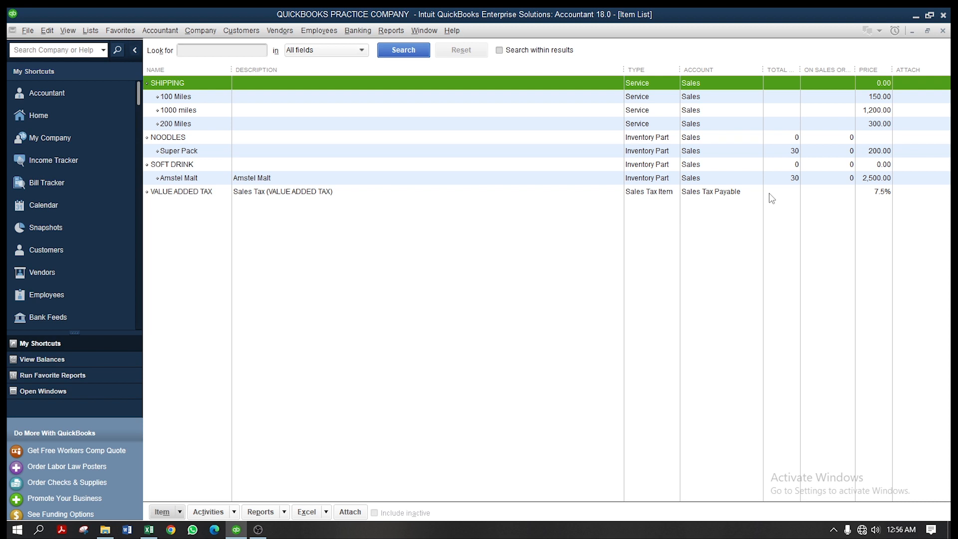
- Close the item list in QuickBooks and open the Home page maximized
{"action": "left_click", "coordinate": [943, 31]}
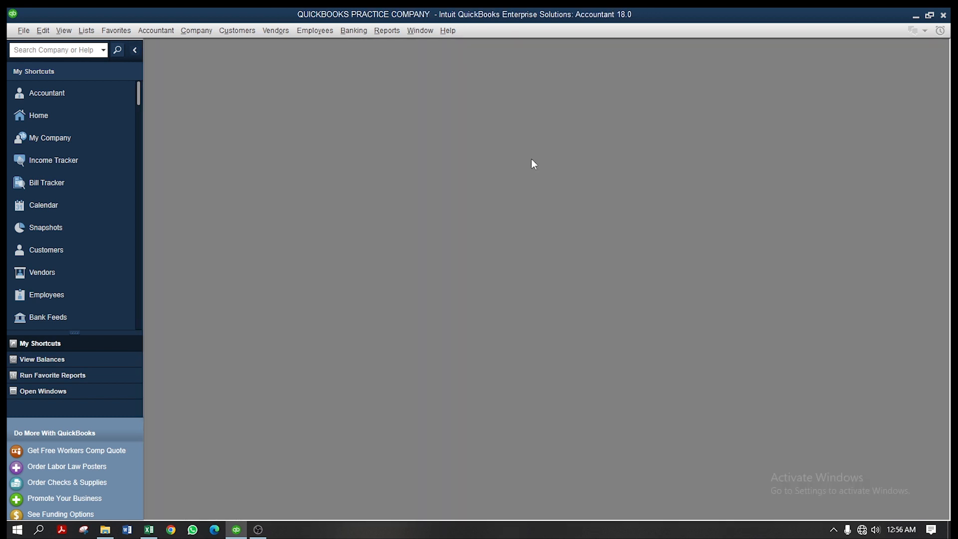
{"action": "left_click", "coordinate": [48, 115]}
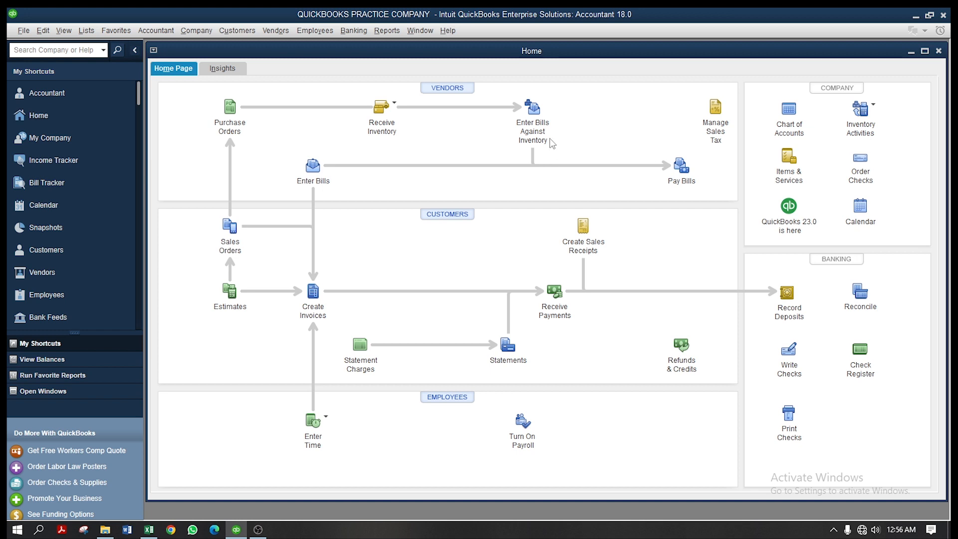
{"action": "left_click", "coordinate": [924, 51]}
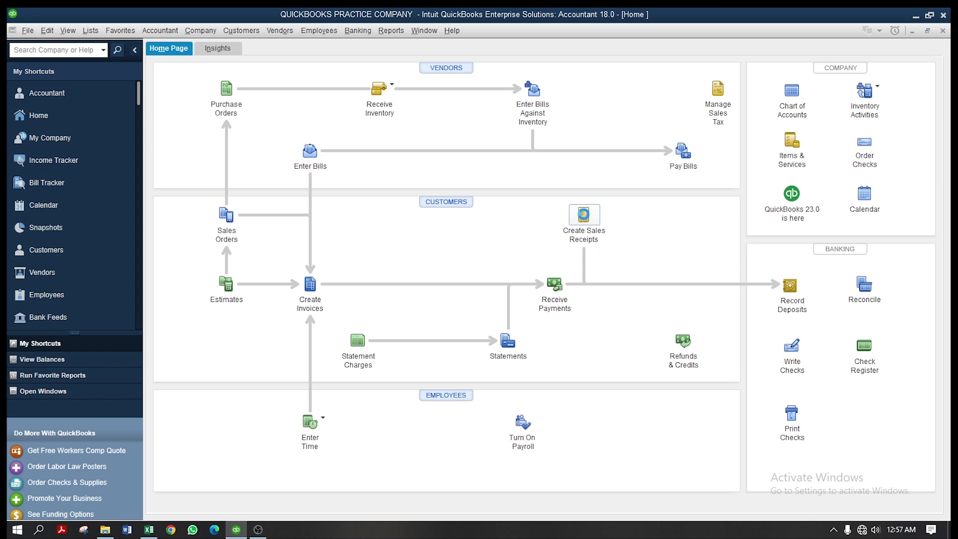
- Open a new sales receipt and add a new customer for it, entering the customer's name
{"action": "left_click", "coordinate": [583, 214]}
{"action": "double_click", "coordinate": [754, 102]}
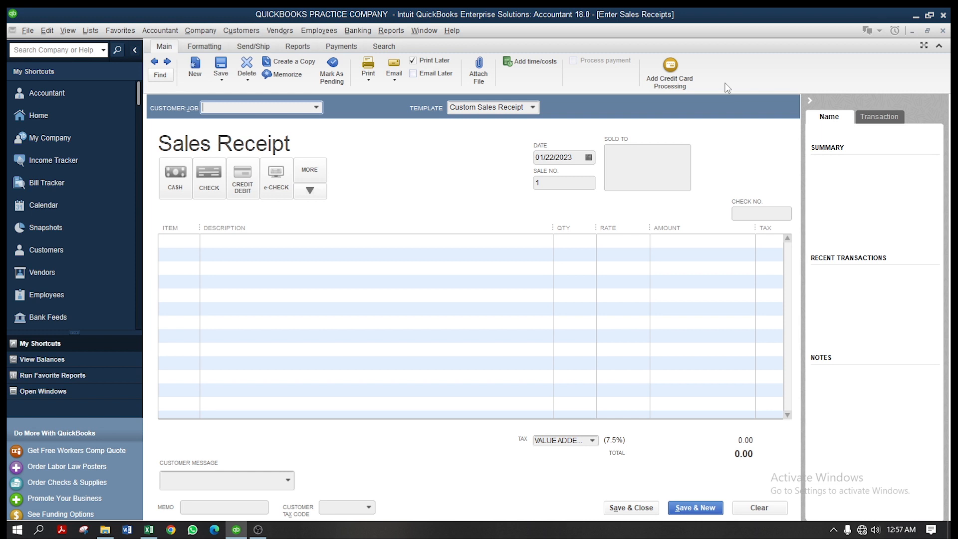
{"action": "left_click", "coordinate": [317, 112]}
{"action": "left_click", "coordinate": [243, 123]}
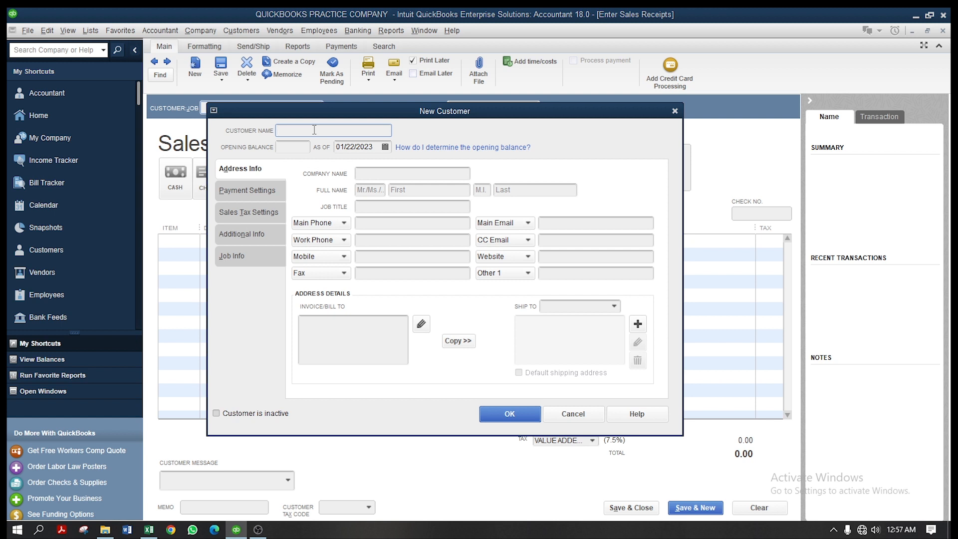
{"action": "type", "text": "j"}
{"action": "type", "text": "IJ "}
{"action": "type", "text": "C"}
{"action": "type", "text": "hio"}
{"action": "type", "text": "ma"}
{"action": "left_click", "coordinate": [509, 414]}
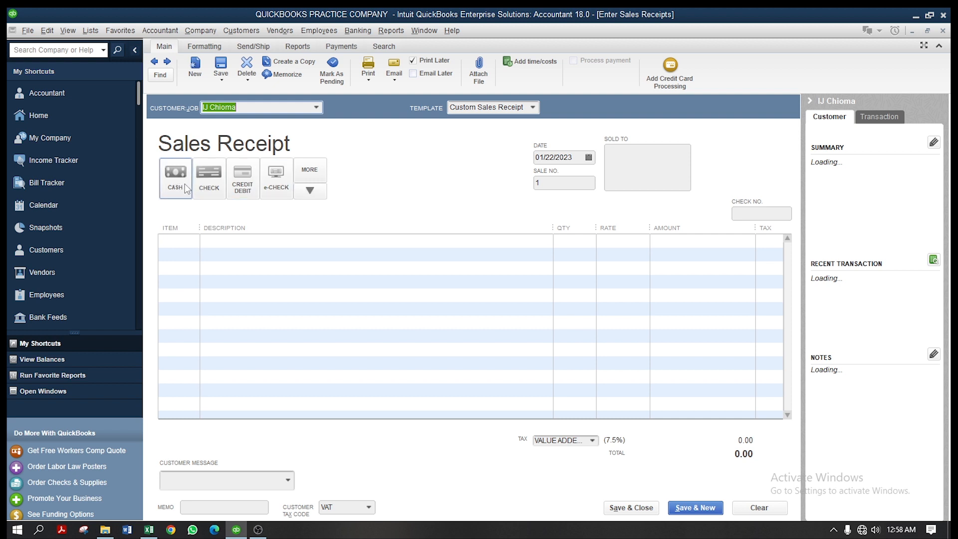
- Add a new payment method named TRF and select it for the sales receipt
{"action": "left_click", "coordinate": [314, 174]}
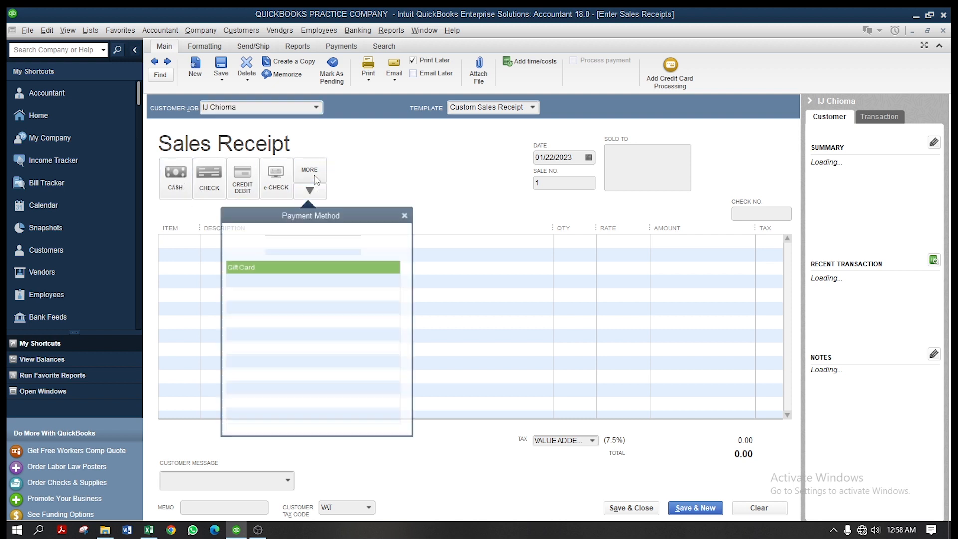
{"action": "left_click", "coordinate": [303, 237]}
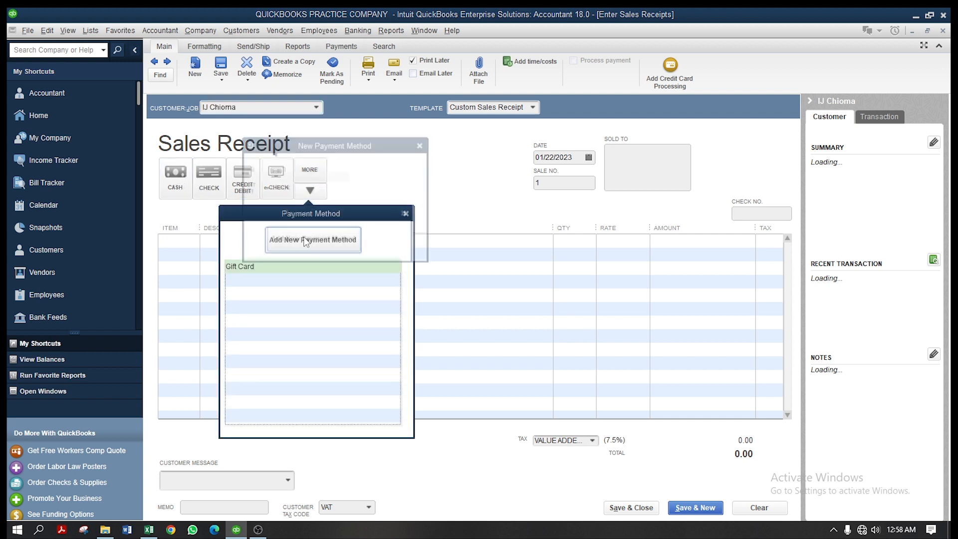
{"action": "type", "text": "T"}
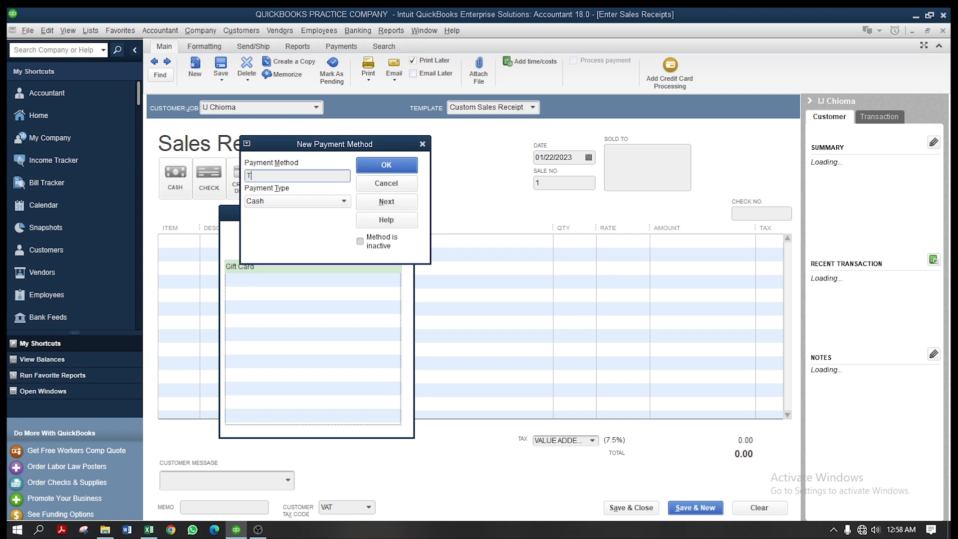
{"action": "type", "text": "RAN"}
{"action": "key", "text": "BackSpace"}
{"action": "key", "text": "BackSpace"}
{"action": "key", "text": "BackSpace"}
{"action": "type", "text": "RF"}
{"action": "left_click", "coordinate": [386, 165]}
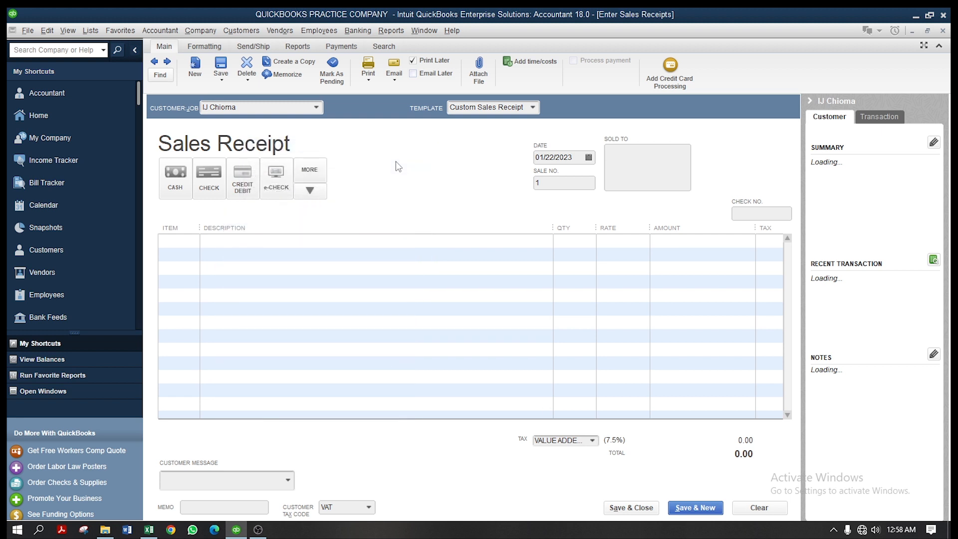
{"action": "left_click", "coordinate": [317, 191]}
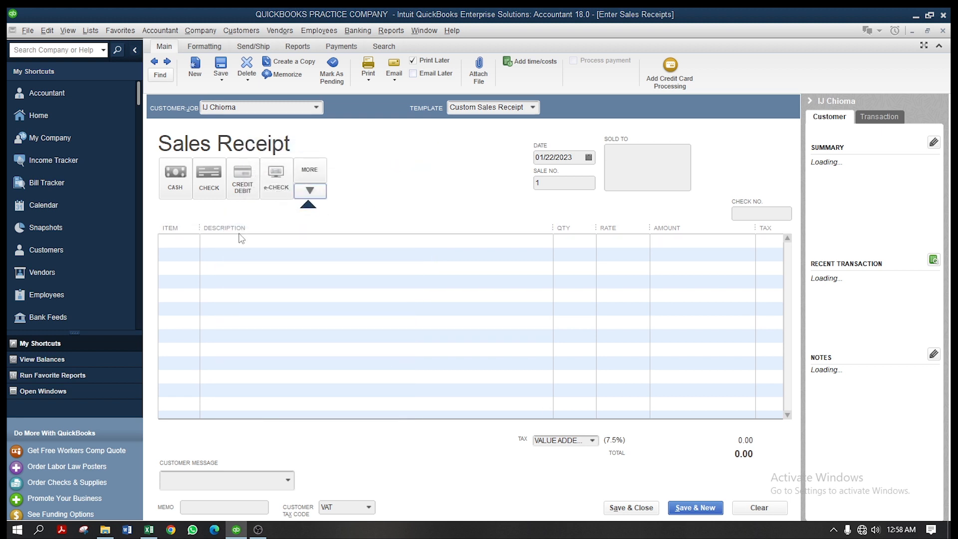
{"action": "left_click", "coordinate": [245, 283]}
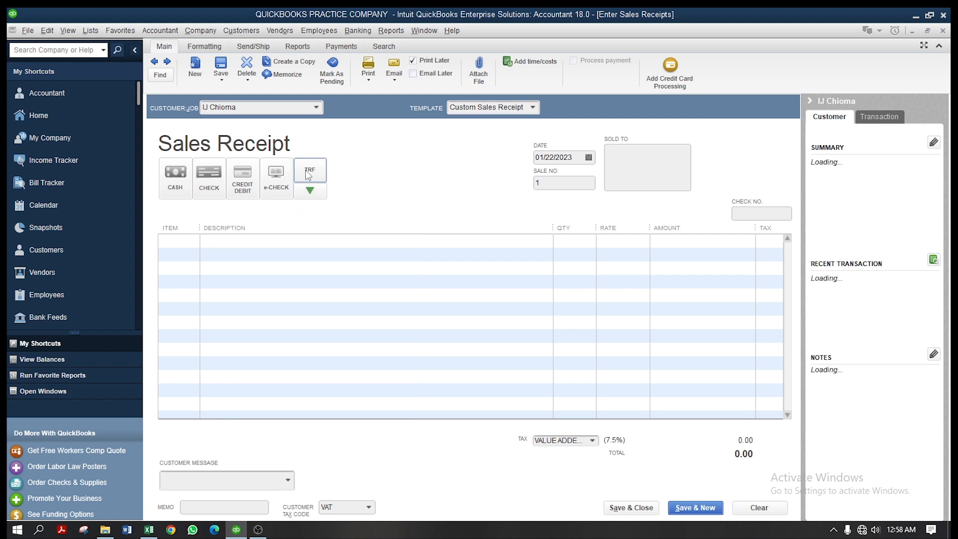
- Add the NOODLES:Super Pack item to the sales receipt with a quantity of 10
{"action": "left_click", "coordinate": [184, 241]}
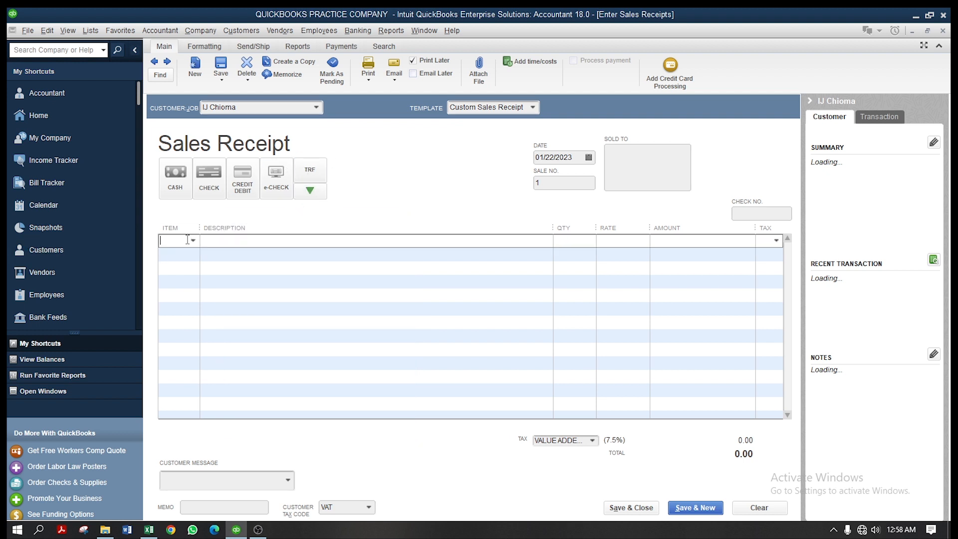
{"action": "left_click", "coordinate": [193, 240]}
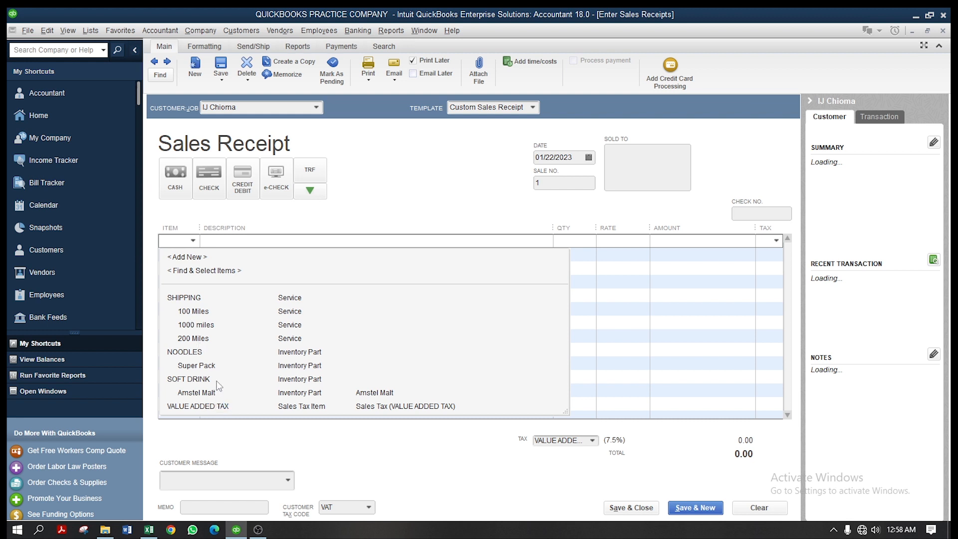
{"action": "left_click", "coordinate": [212, 366]}
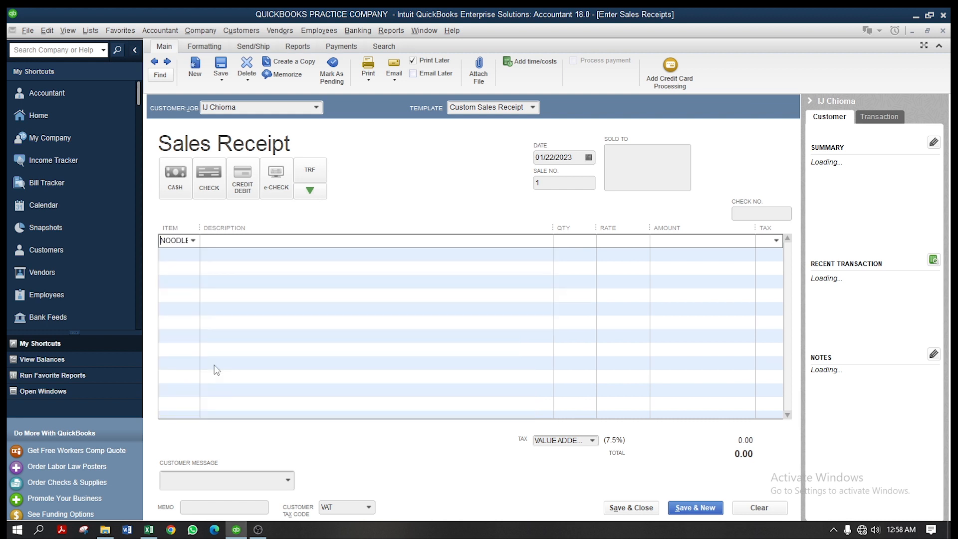
{"action": "left_click", "coordinate": [575, 245]}
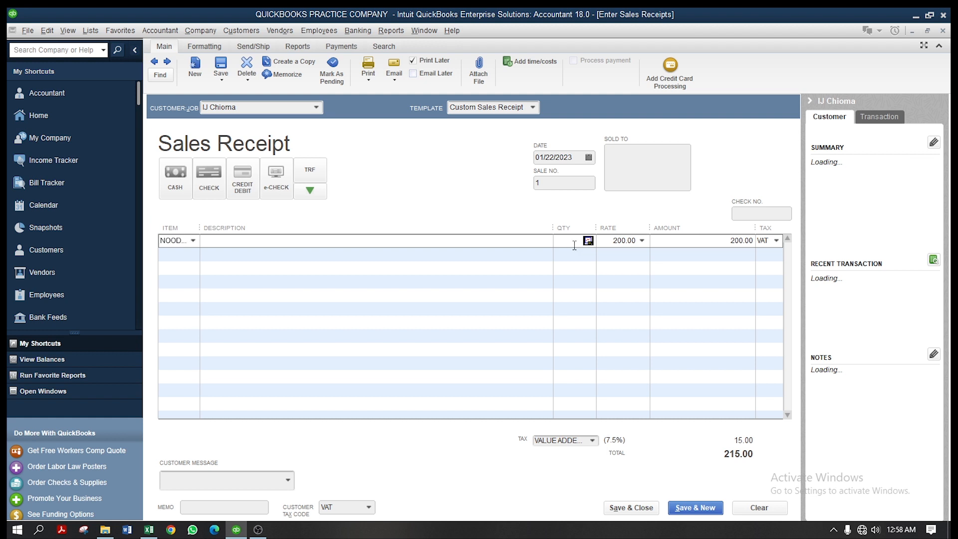
{"action": "type", "text": "20"}
{"action": "key", "text": "BackSpace"}
{"action": "key", "text": "BackSpace"}
{"action": "type", "text": "10"}
{"action": "key", "text": "Tab"}
{"action": "key", "text": "Tab"}
{"action": "key", "text": "Tab"}
{"action": "key", "text": "Tab"}
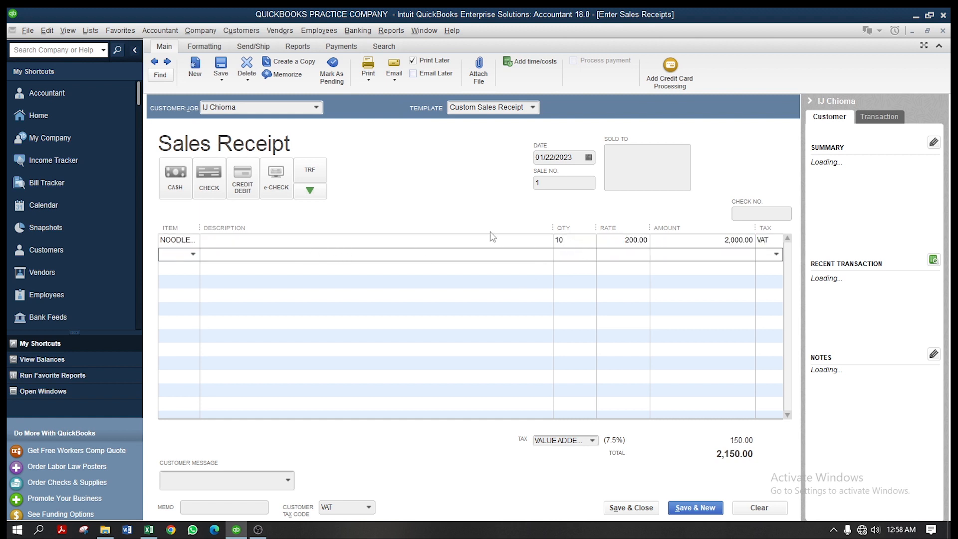
- Widen the receipt's item column to fit the full item name and narrow the amount column
{"action": "left_click", "coordinate": [212, 241]}
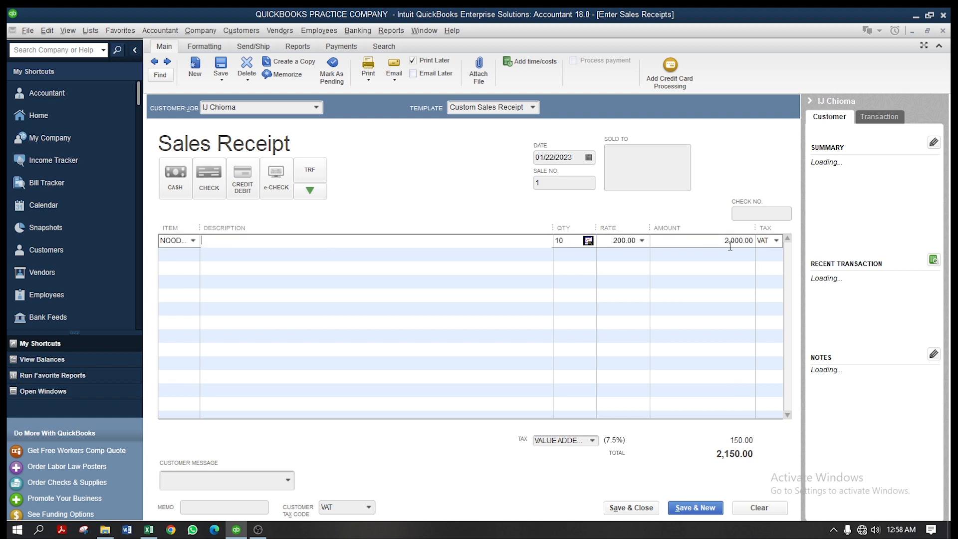
{"action": "double_click", "coordinate": [199, 227]}
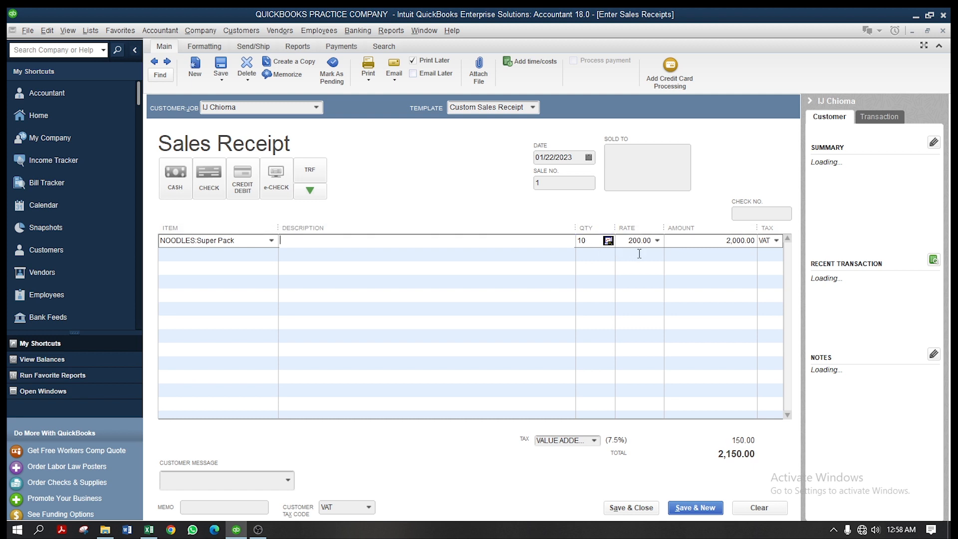
{"action": "left_click_drag", "start_coordinate": [756, 238], "coordinate": [709, 238]}
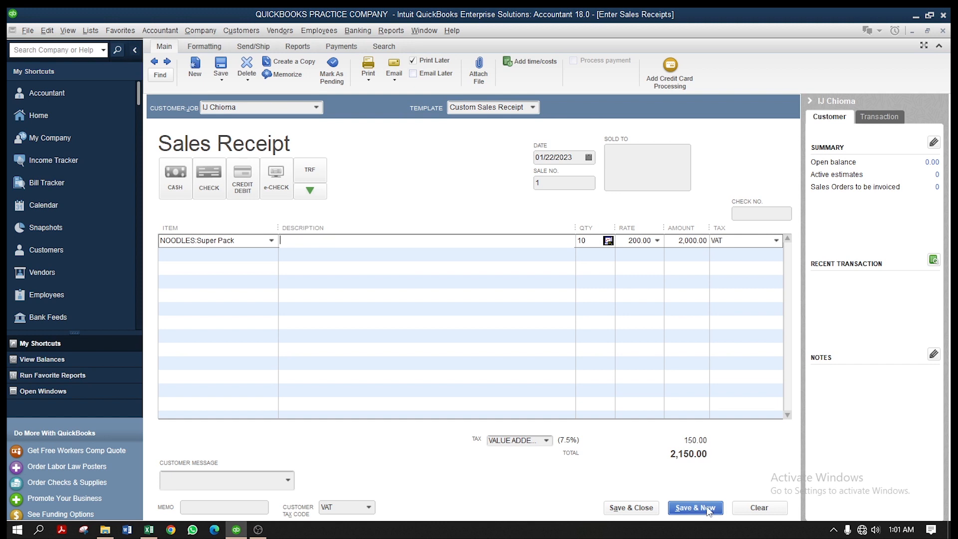
- Give the receipt a zero-padded sale number with the QPC prefix, and save it, starting a new receipt
{"action": "left_click", "coordinate": [588, 158]}
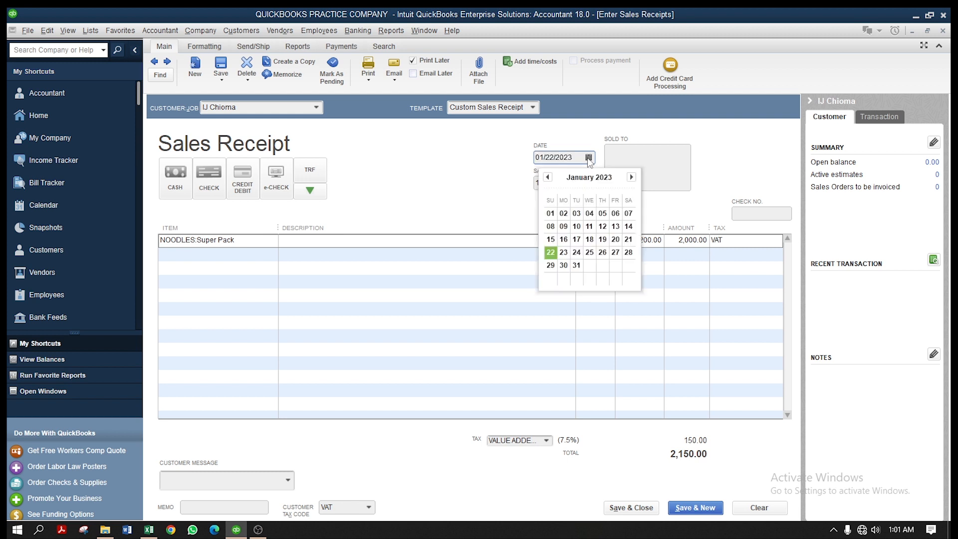
{"action": "left_click", "coordinate": [461, 162]}
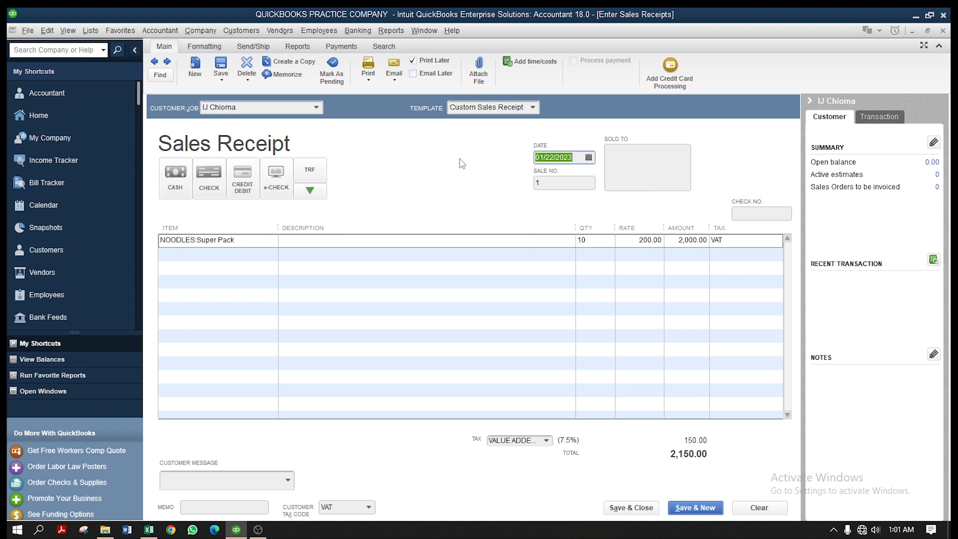
{"action": "left_click", "coordinate": [556, 181]}
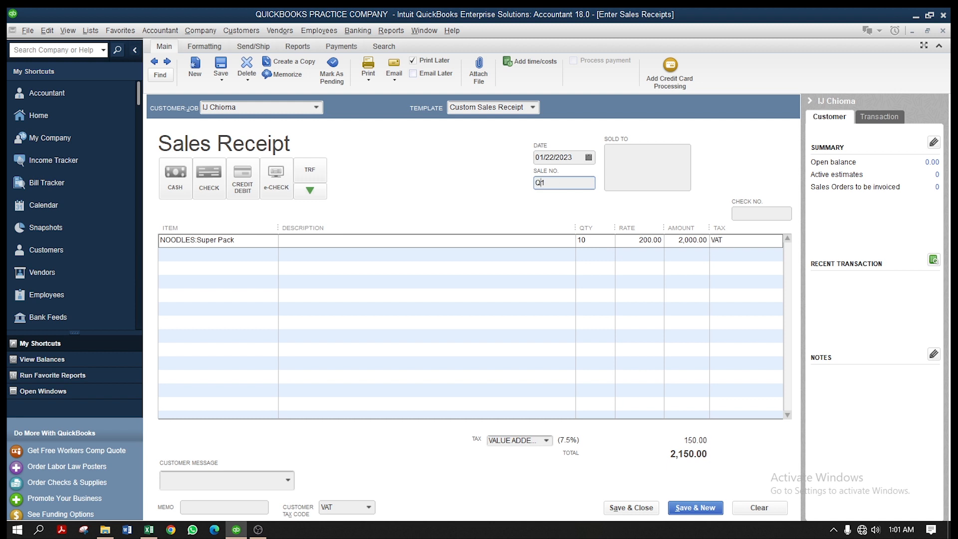
{"action": "type", "text": "QBS"}
{"action": "type", "text": "00"}
{"action": "key", "text": "BackSpace"}
{"action": "key", "text": "BackSpace"}
{"action": "type", "text": "PC"}
{"action": "left_click", "coordinate": [691, 512]}
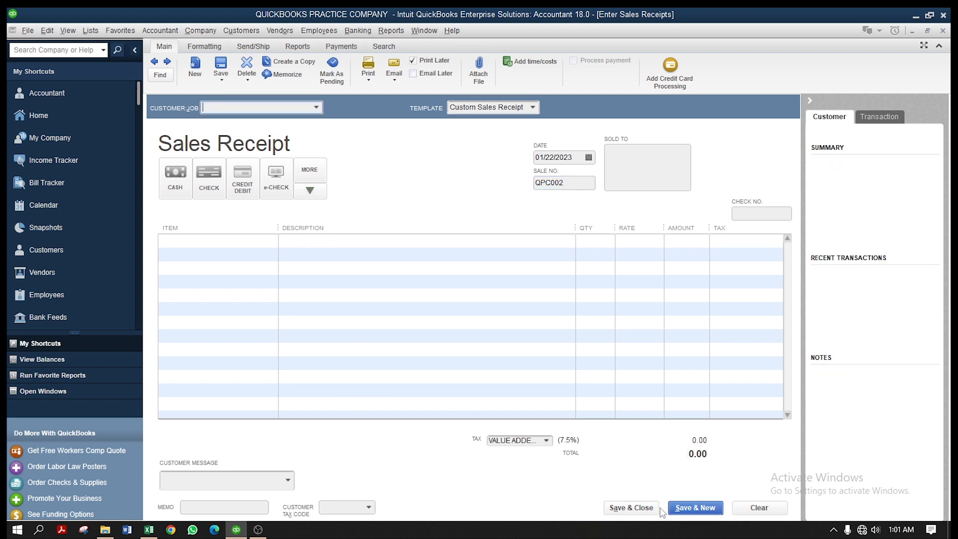
- Close the blank sales receipt and create a new invoice for the existing customer
{"action": "left_click", "coordinate": [927, 30]}
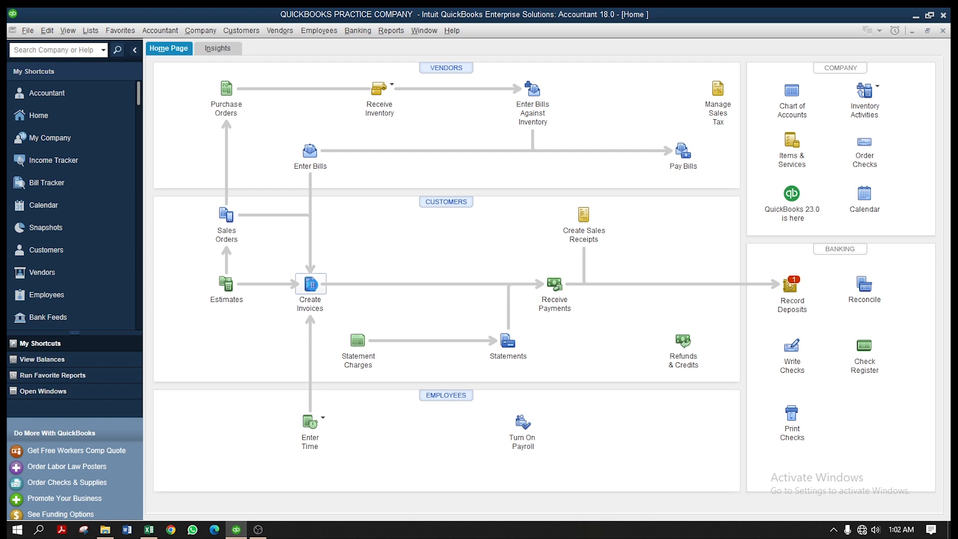
{"action": "left_click", "coordinate": [311, 284]}
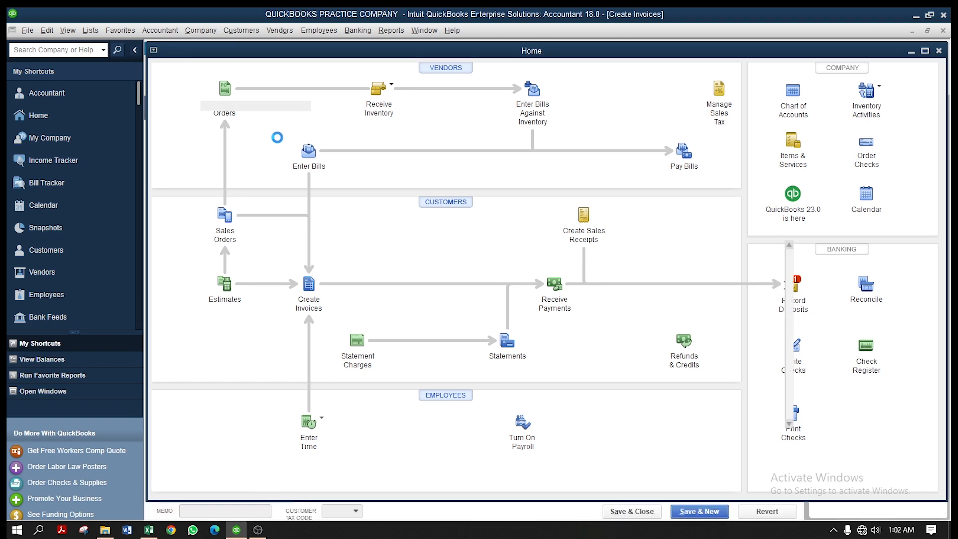
{"action": "left_click", "coordinate": [317, 105]}
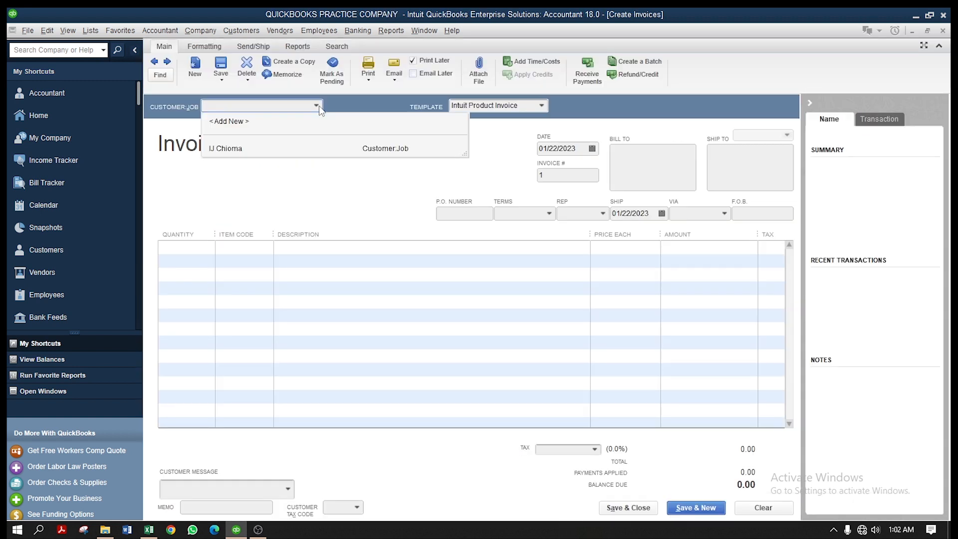
{"action": "left_click", "coordinate": [223, 148]}
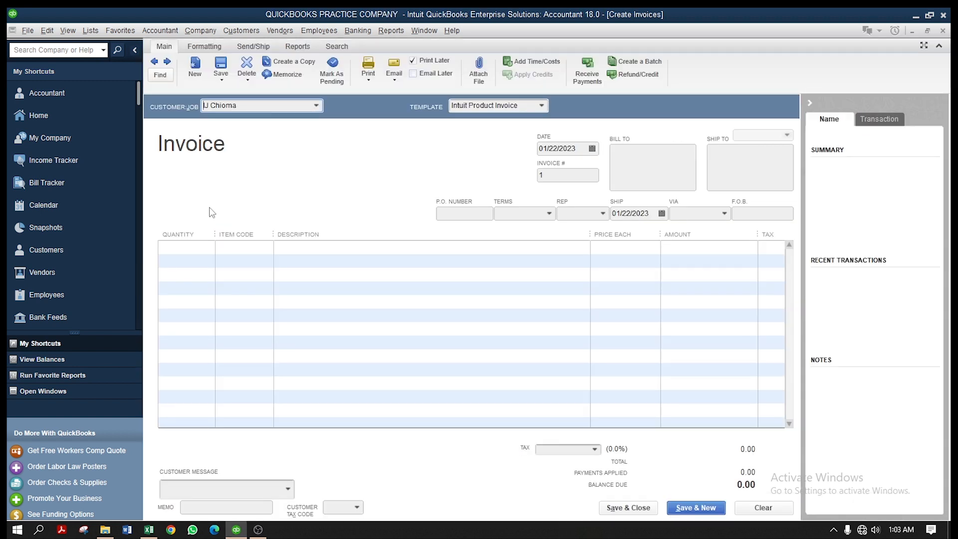
- Add the SHIPPING:100 Miles service item to the invoice's first line
{"action": "left_click", "coordinate": [202, 247]}
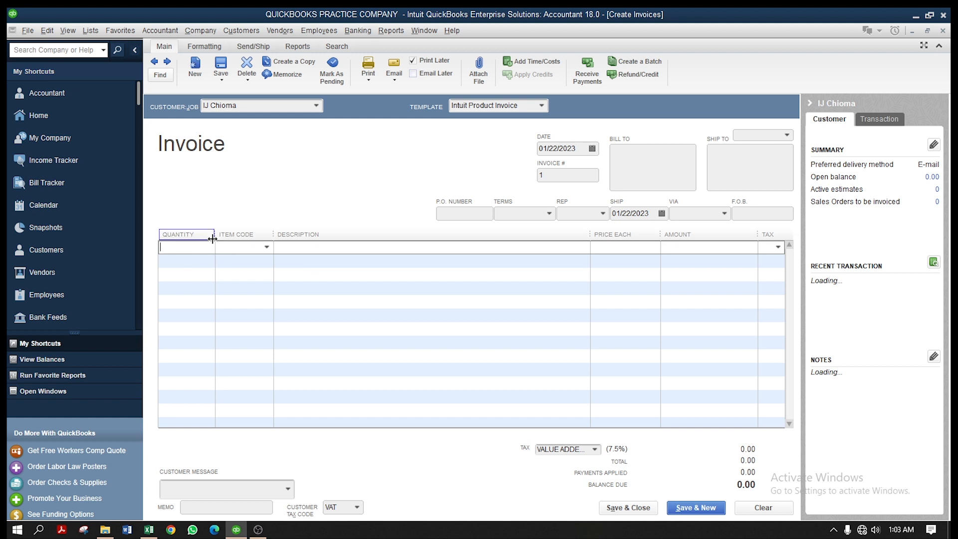
{"action": "type", "text": "s"}
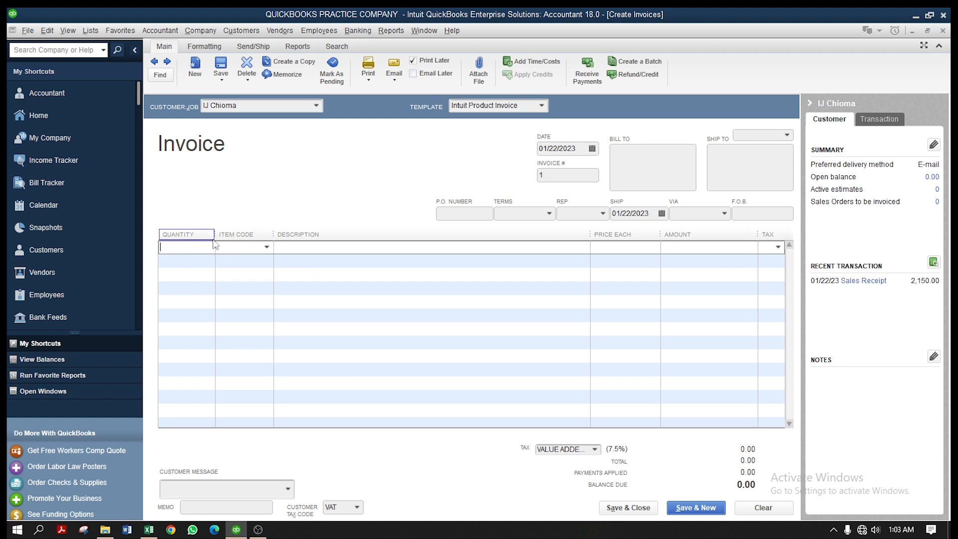
{"action": "left_click", "coordinate": [267, 248]}
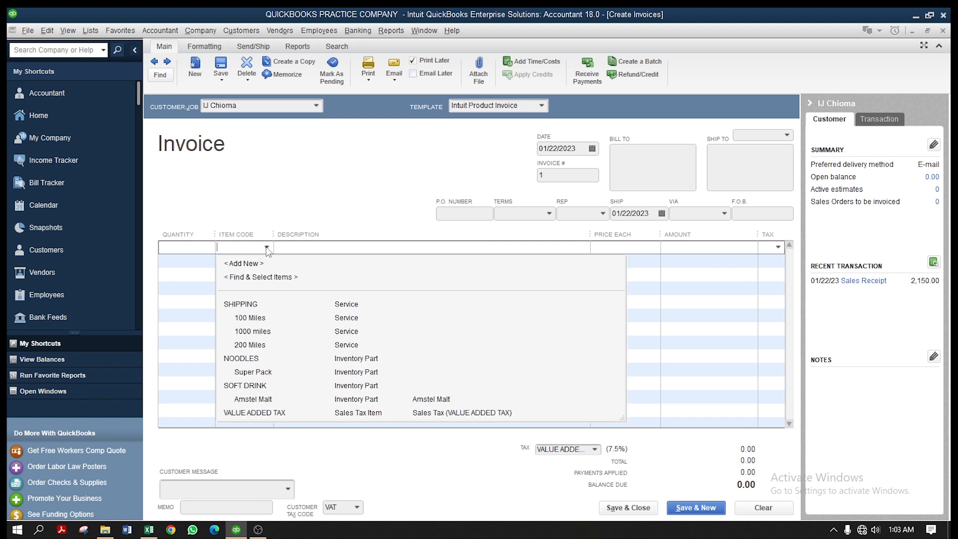
{"action": "left_click", "coordinate": [257, 318]}
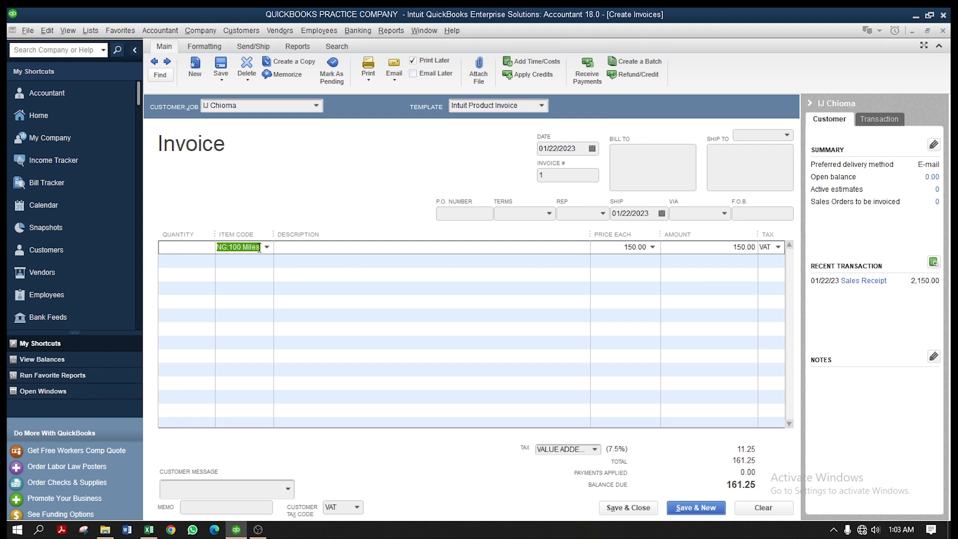
{"action": "left_click", "coordinate": [697, 249]}
- Add SOFT DRINK:Amstel Malt with quantity 10 to the invoice's second line, and save and close the invoice, ignoring all spelling suggestions
{"action": "left_click", "coordinate": [188, 261]}
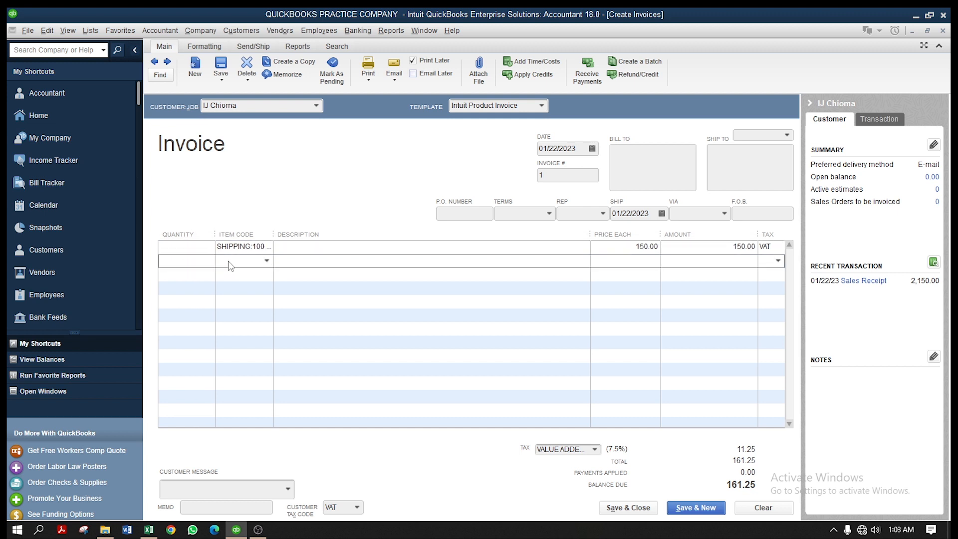
{"action": "left_click", "coordinate": [264, 262]}
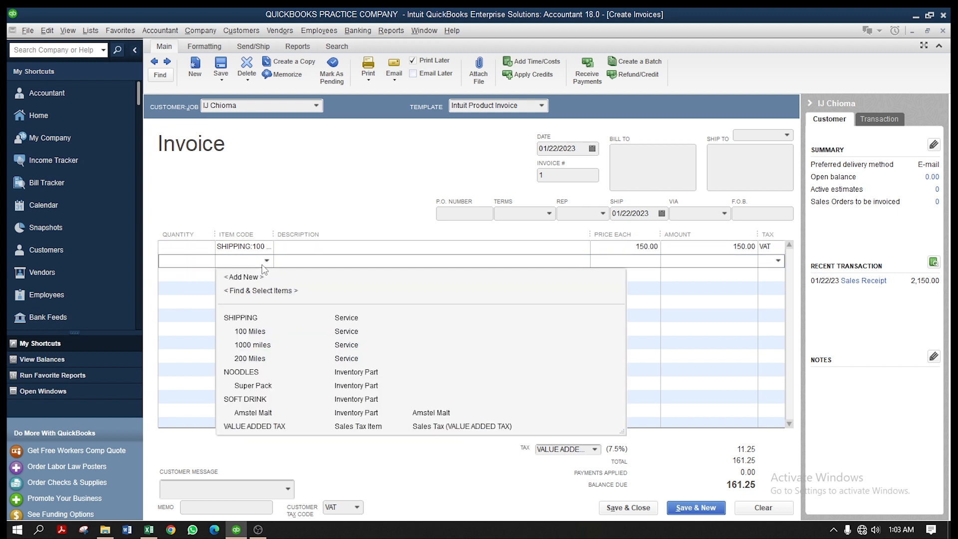
{"action": "left_click", "coordinate": [258, 412]}
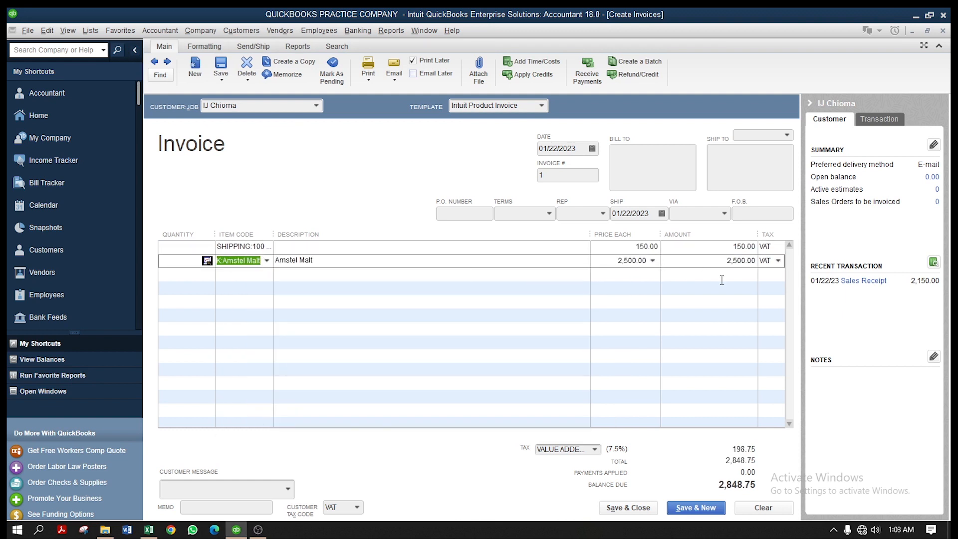
{"action": "left_click", "coordinate": [193, 262]}
{"action": "type", "text": "10"}
{"action": "key", "text": "Tab"}
{"action": "left_click", "coordinate": [628, 507]}
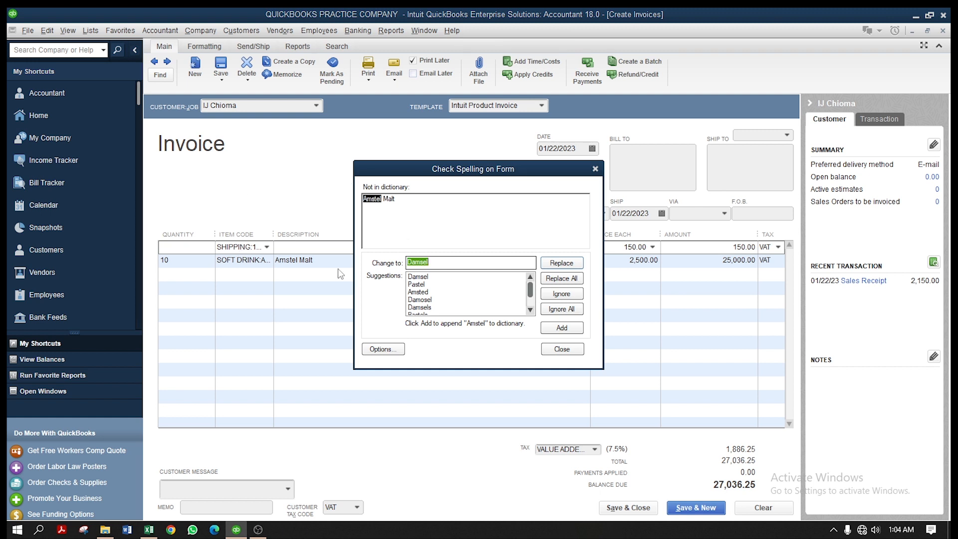
{"action": "left_click", "coordinate": [561, 309]}
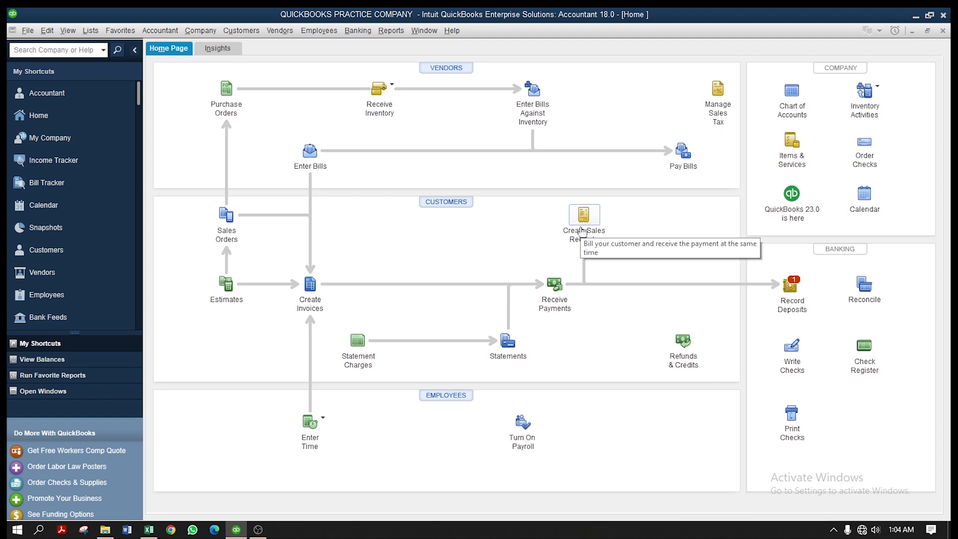
- Start a received payment for the existing customer and select the 01/22/2023 invoice, keeping automatic payment calculation on
{"action": "left_click", "coordinate": [555, 288]}
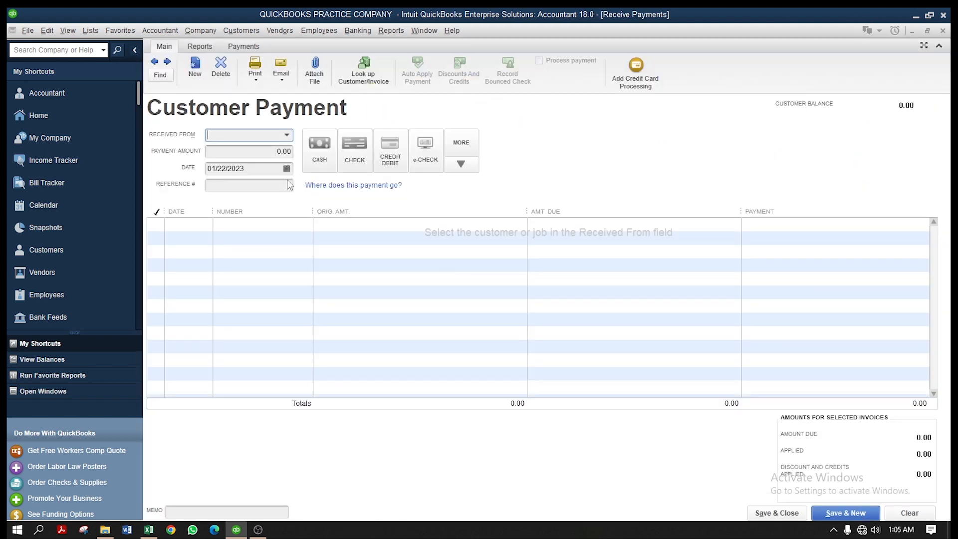
{"action": "left_click", "coordinate": [287, 135]}
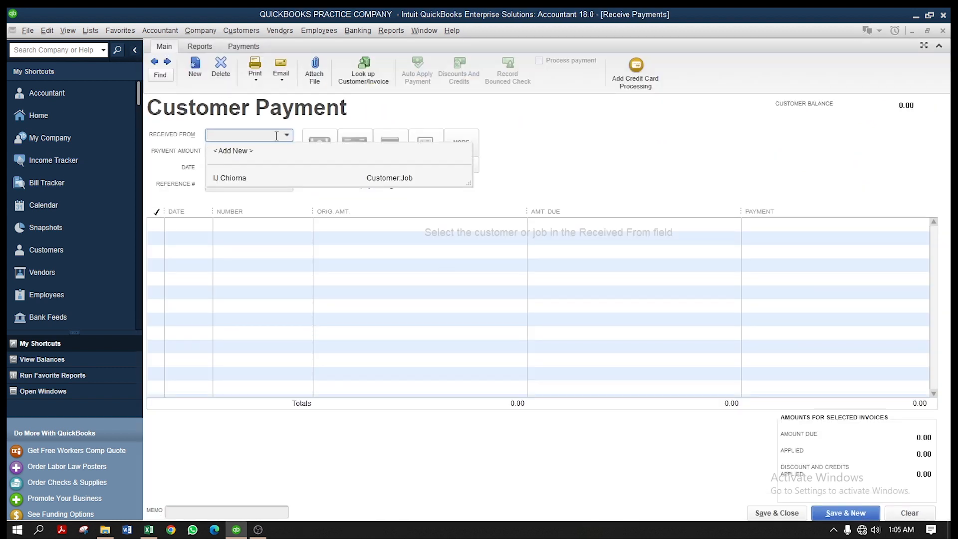
{"action": "left_click", "coordinate": [231, 176]}
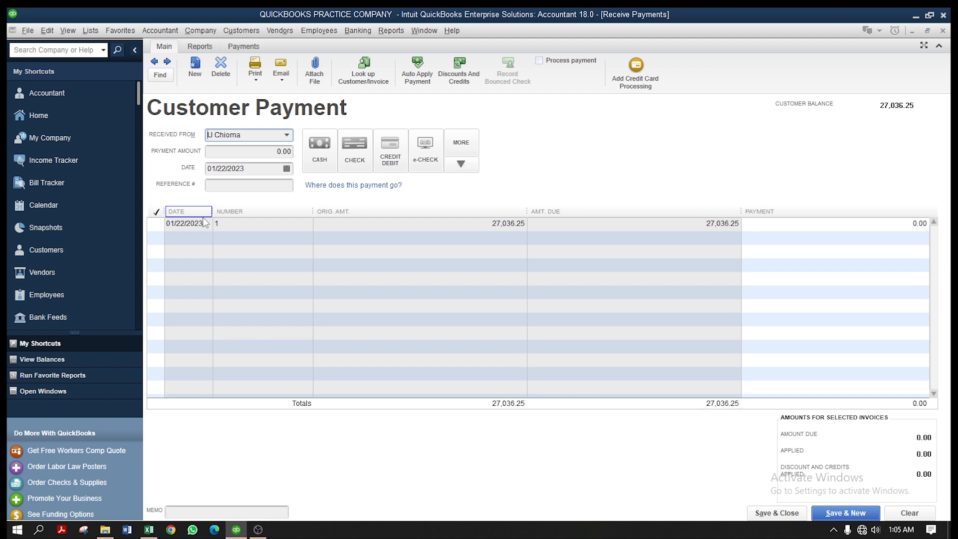
{"action": "left_click", "coordinate": [157, 221]}
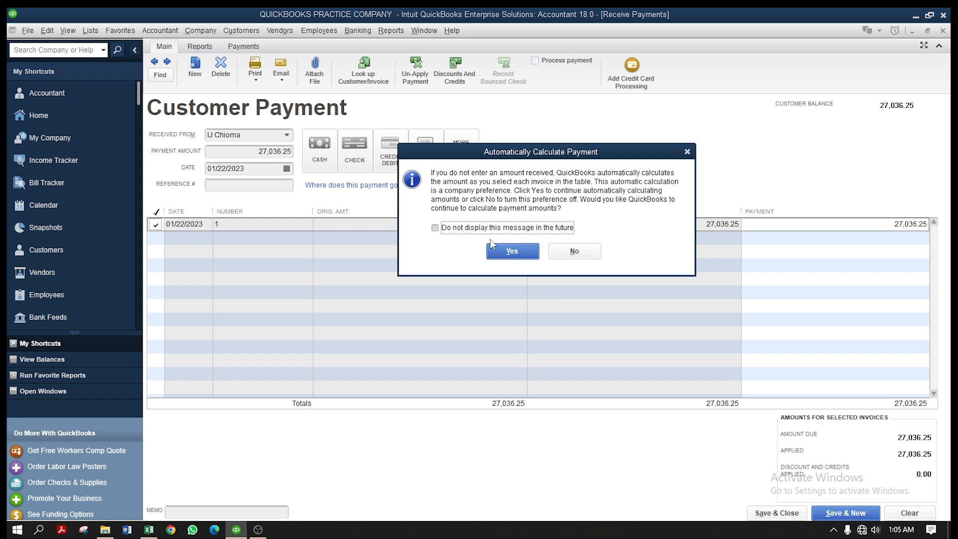
{"action": "left_click", "coordinate": [512, 250]}
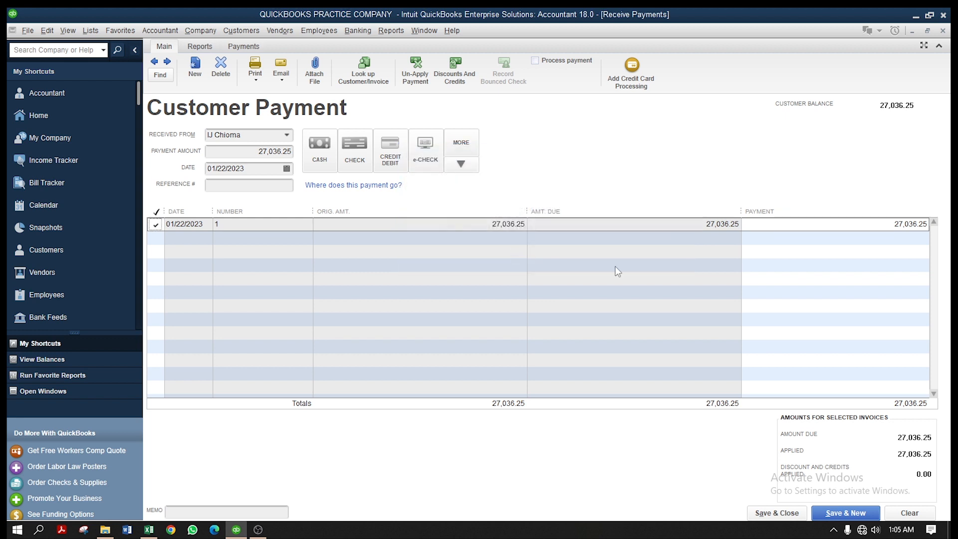
- Set the customer payment amount to 17,000.00 and the payment method to TRF
{"action": "left_click", "coordinate": [252, 151]}
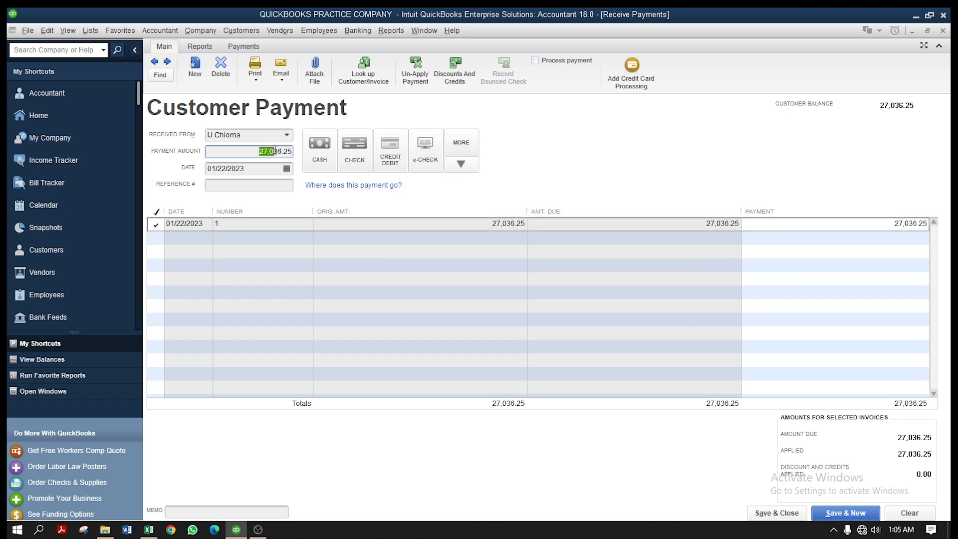
{"action": "type", "text": "17000"}
{"action": "left_click", "coordinate": [459, 165]}
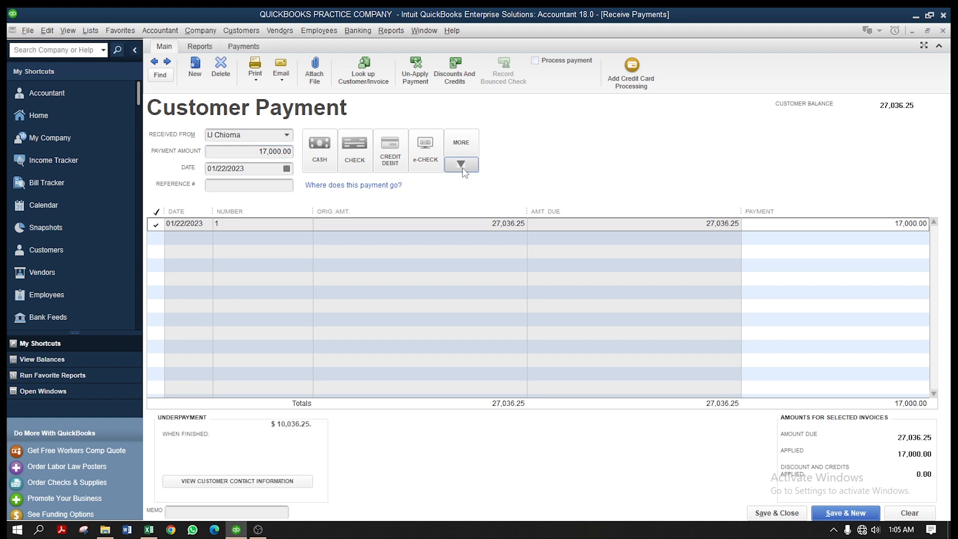
{"action": "left_click", "coordinate": [397, 253]}
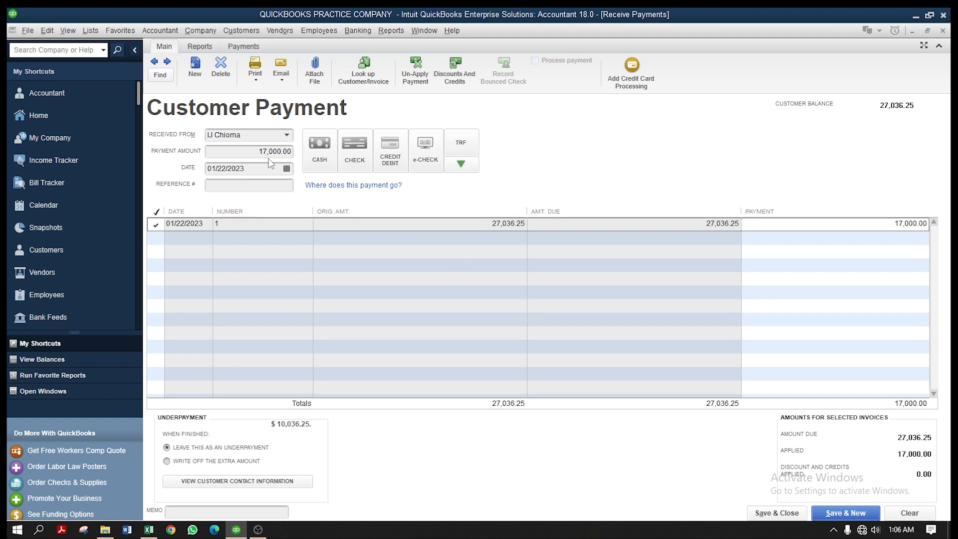
- Enter QPC0001 as the payment's reference number, and save and close the payment
{"action": "left_click", "coordinate": [242, 186]}
{"action": "type", "text": "QPC0001"}
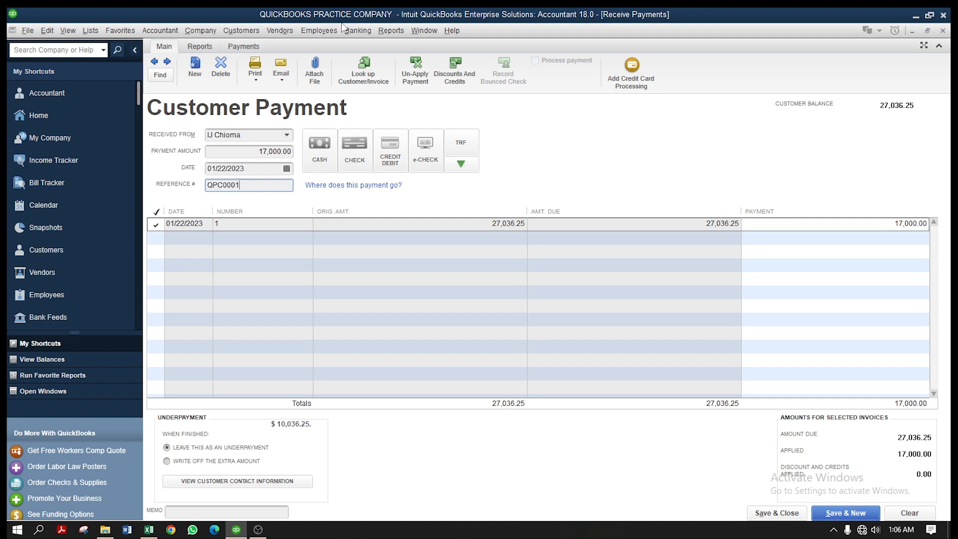
{"action": "left_click", "coordinate": [787, 517]}
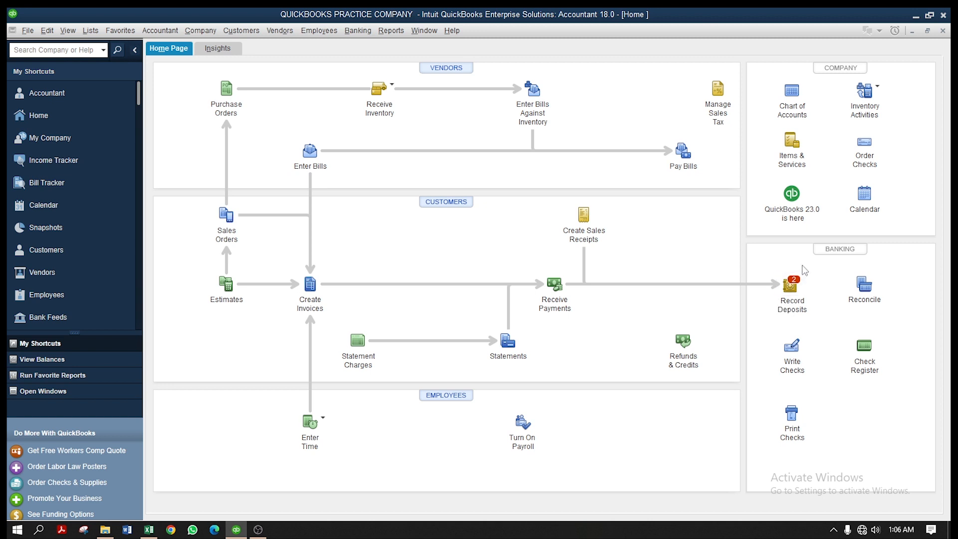
- Start recording deposits and agree to create the required bank account
{"action": "left_click", "coordinate": [793, 288]}
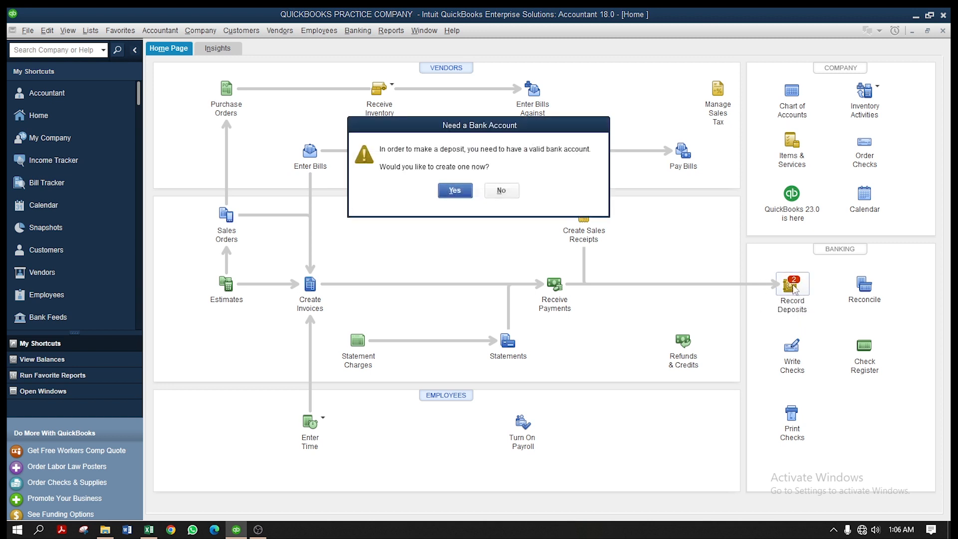
{"action": "left_click", "coordinate": [445, 194]}
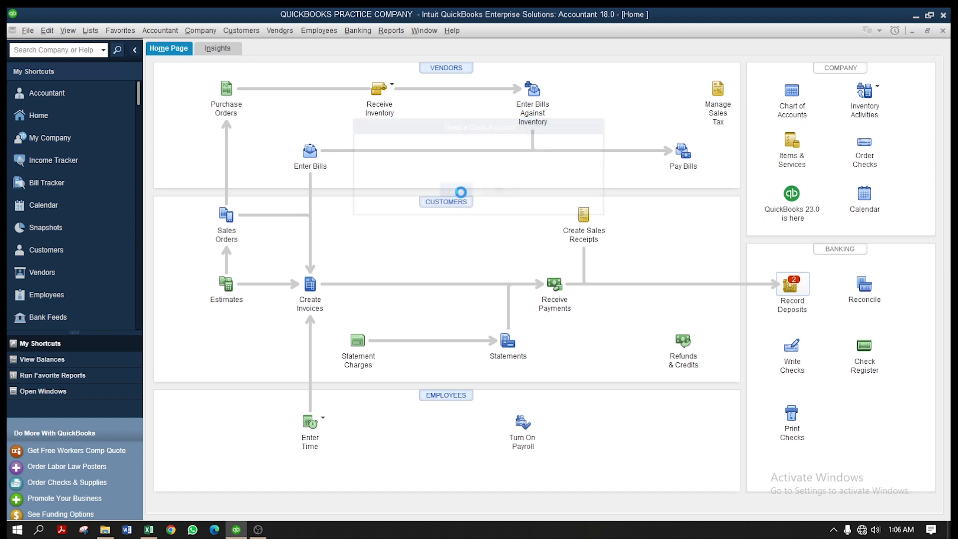